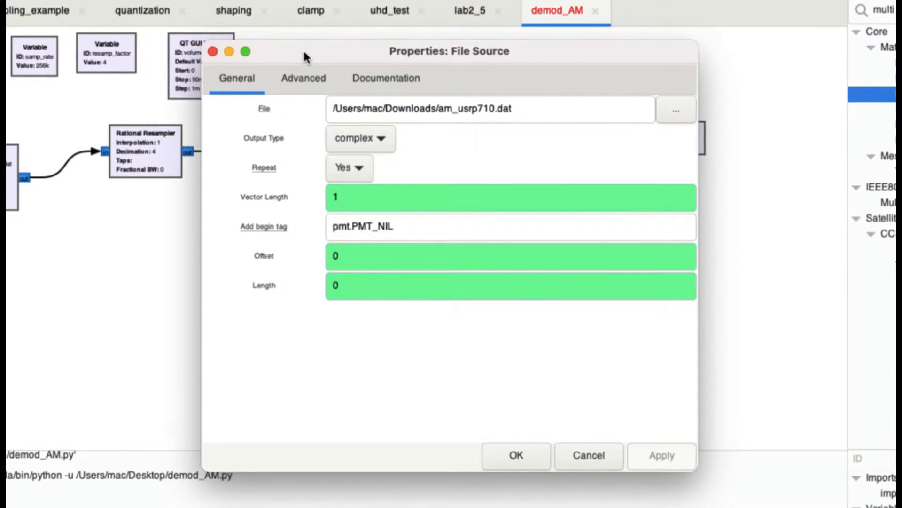
- Close the File Source block's properties without changing any parameter
click(212, 52)
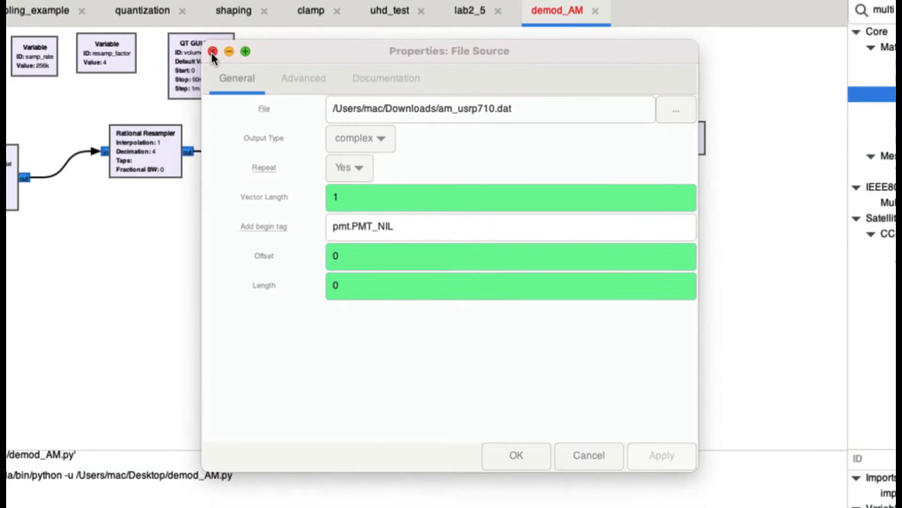
click(516, 456)
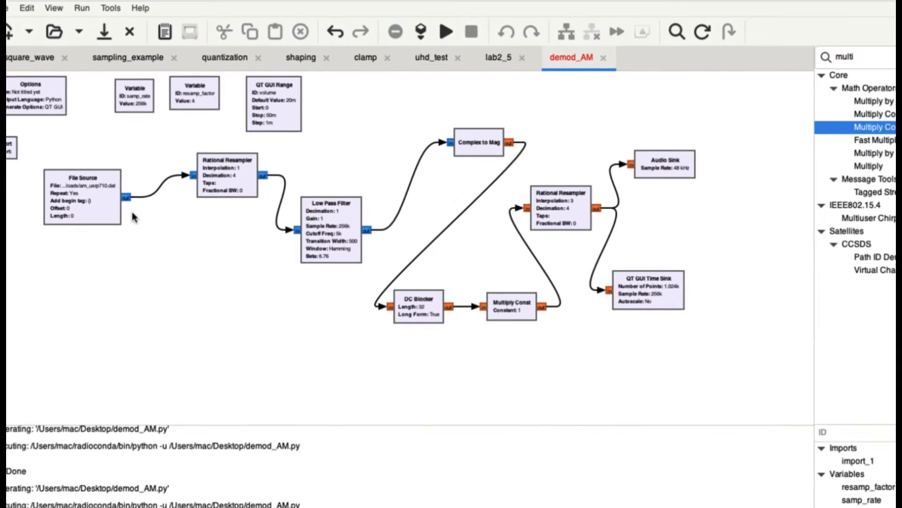
key(ctrl+minus)
key(ctrl+minus)
key(ctrl+minus)
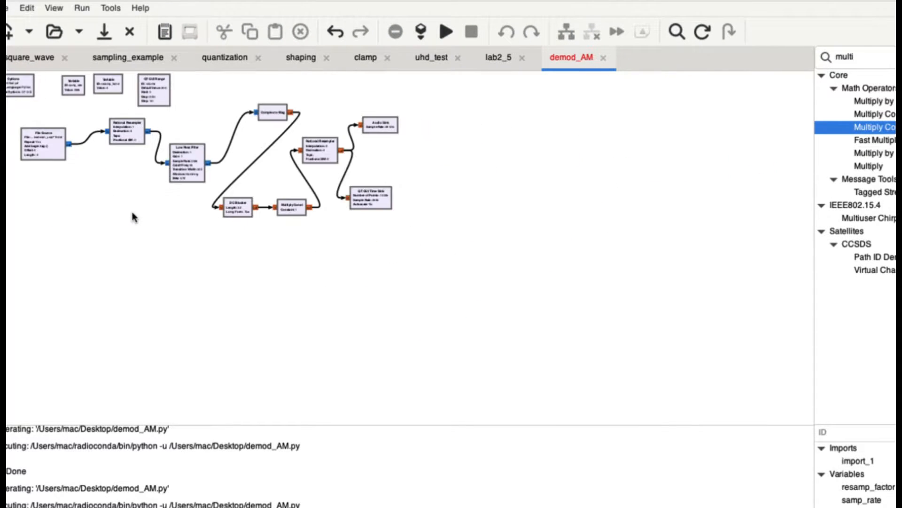
key(ctrl+plus)
key(ctrl+plus)
key(ctrl+plus)
key(ctrl+plus)
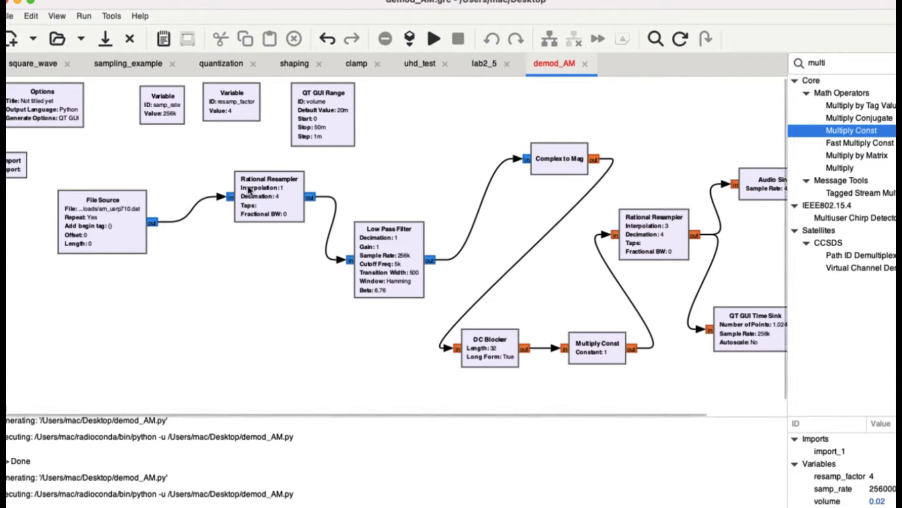
- Move the first Rational Resampler block up and closer to the File Source block
click(660, 41)
drag(267, 205, 273, 205)
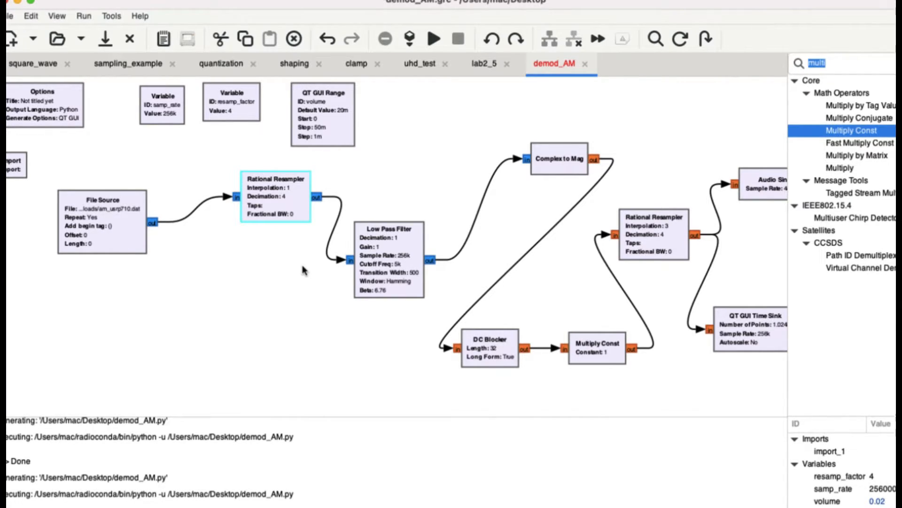
drag(280, 193, 254, 178)
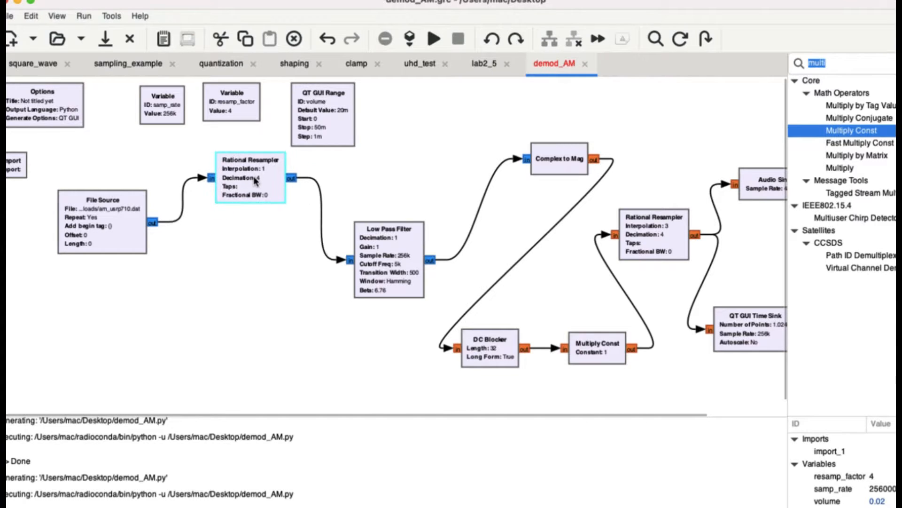
- Review the parameters of the first Rational Resampler and the Low Pass Filter, leaving both unchanged
double_click(254, 177)
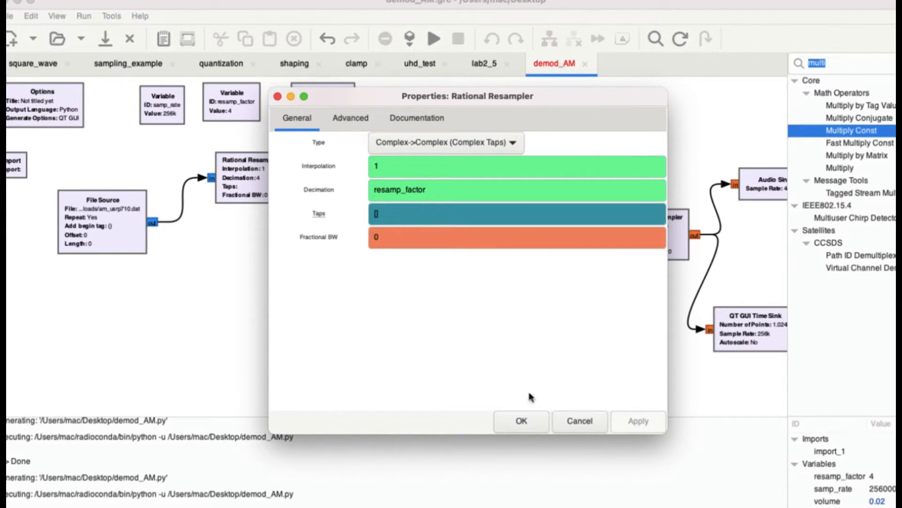
click(522, 422)
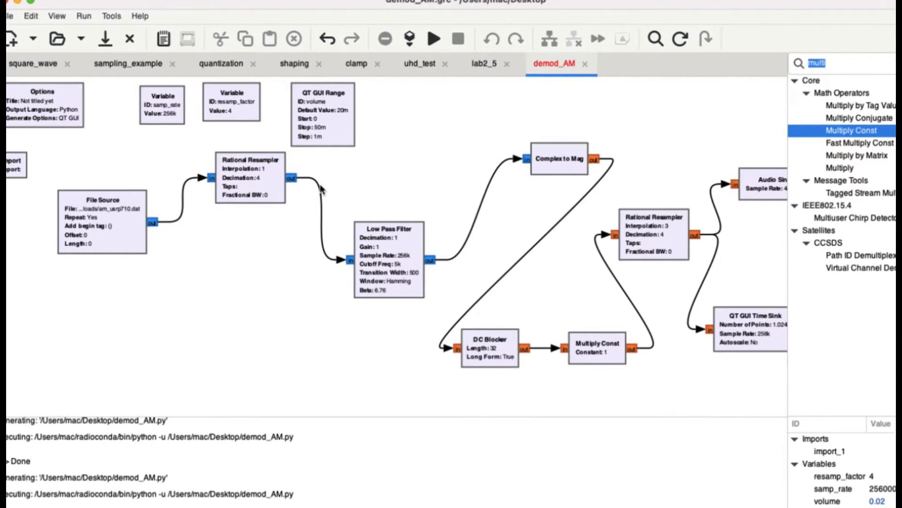
double_click(373, 271)
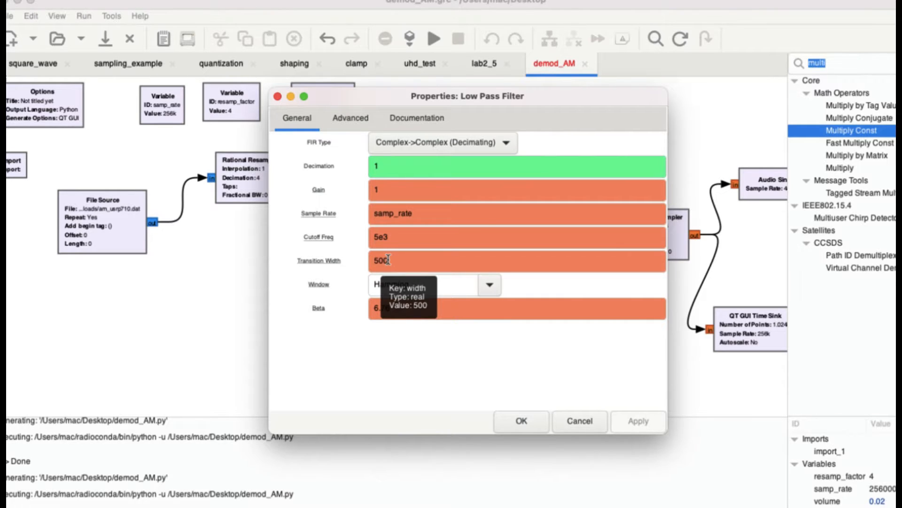
click(521, 421)
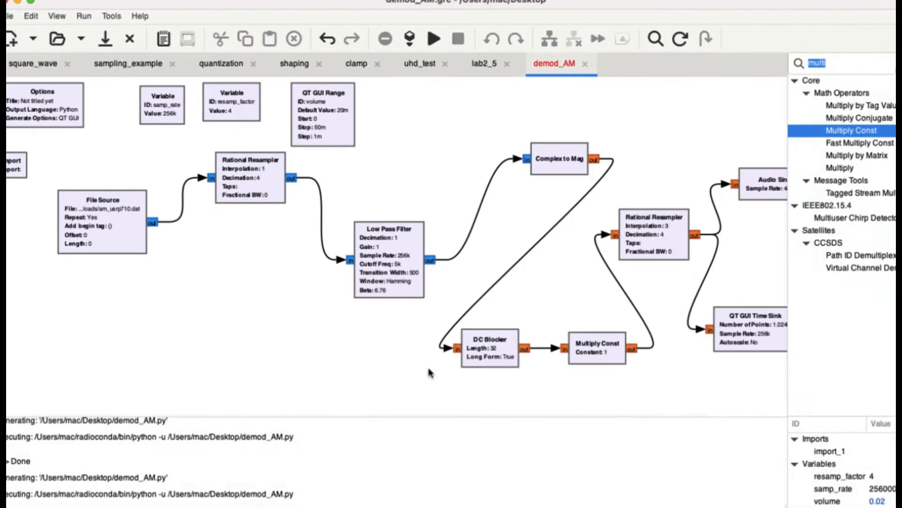
- Reposition the Low Pass Filter and Complex to Mag blocks so they follow closely after the first Rational Resampler
drag(392, 275, 394, 230)
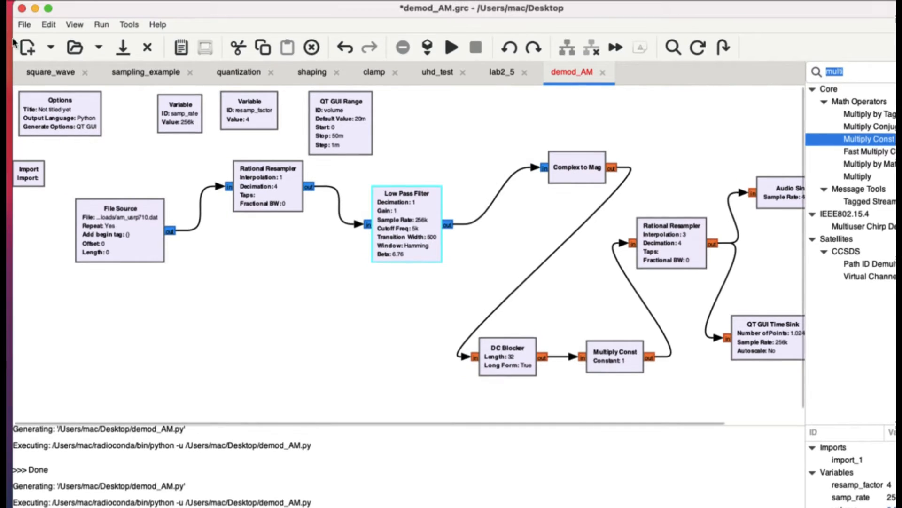
drag(576, 177, 543, 159)
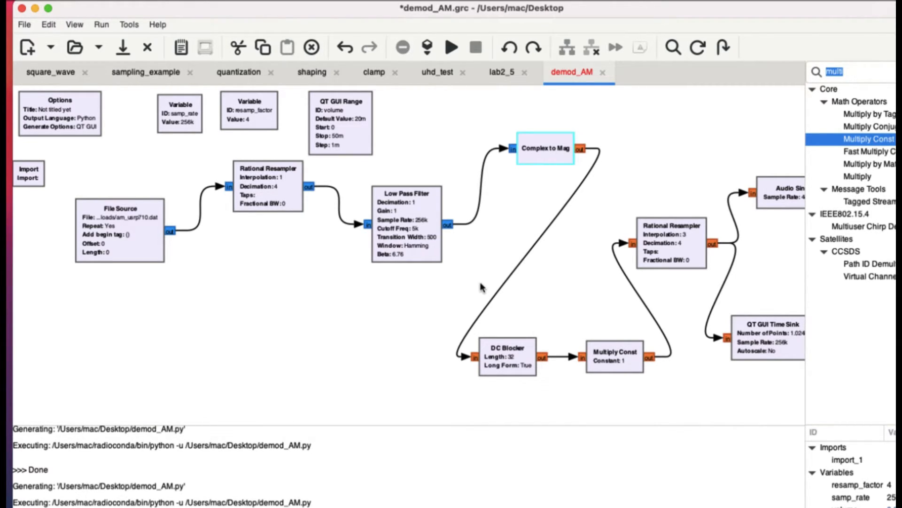
scroll(481, 287, up, 2)
scroll(517, 315, right, 5)
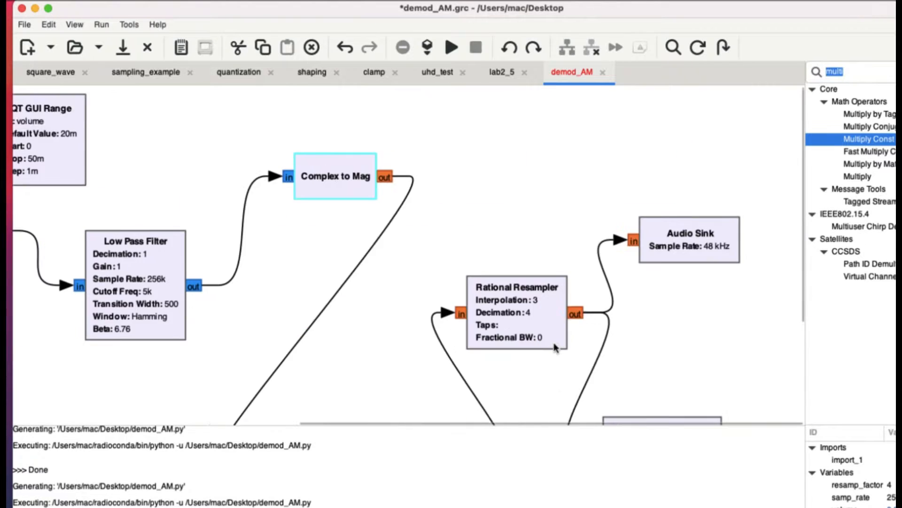
scroll(554, 344, down, 5)
scroll(554, 344, up, 3)
scroll(554, 344, down, 2)
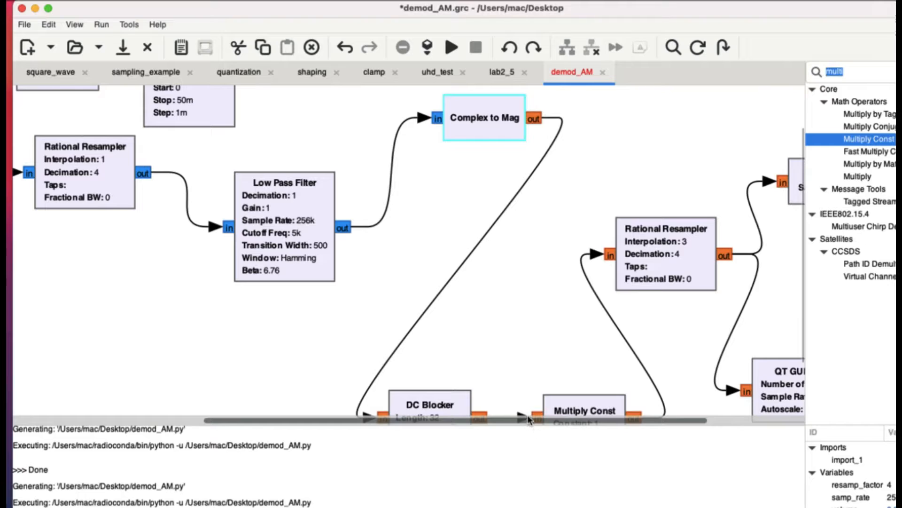
drag(530, 426, 534, 507)
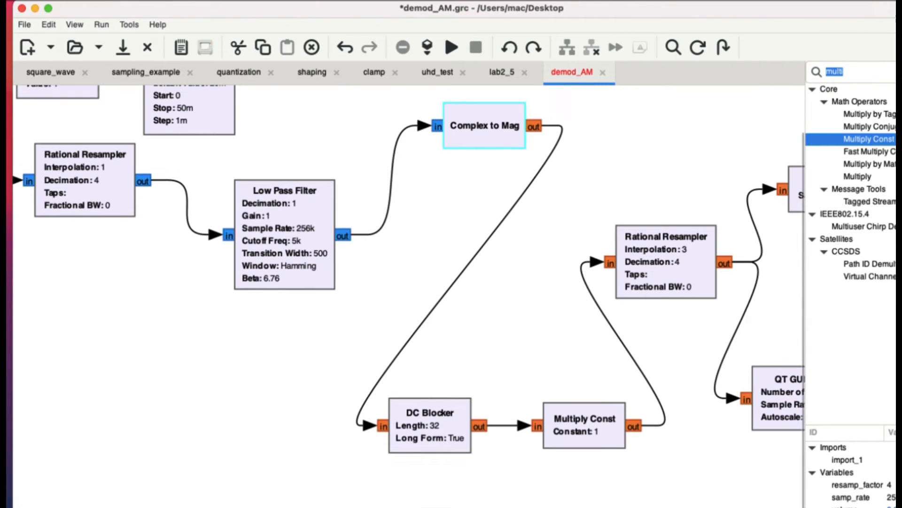
drag(319, 210, 292, 182)
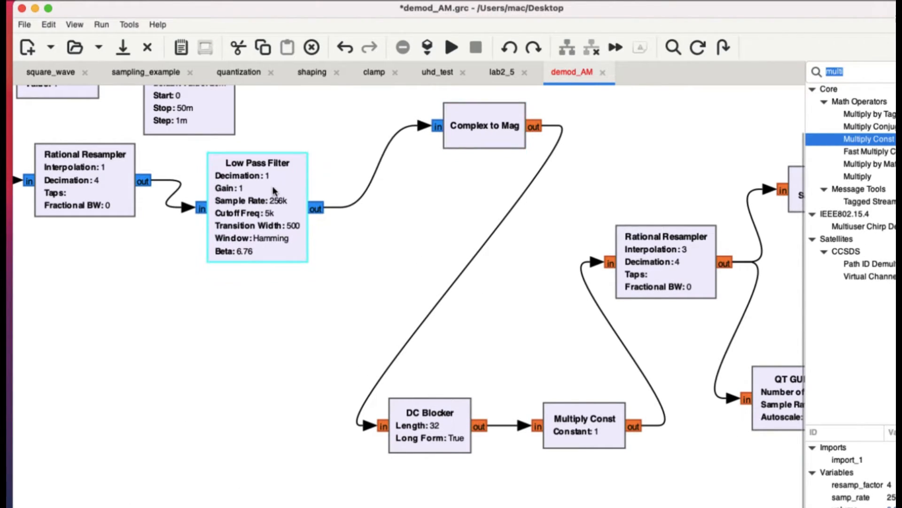
drag(467, 130, 422, 158)
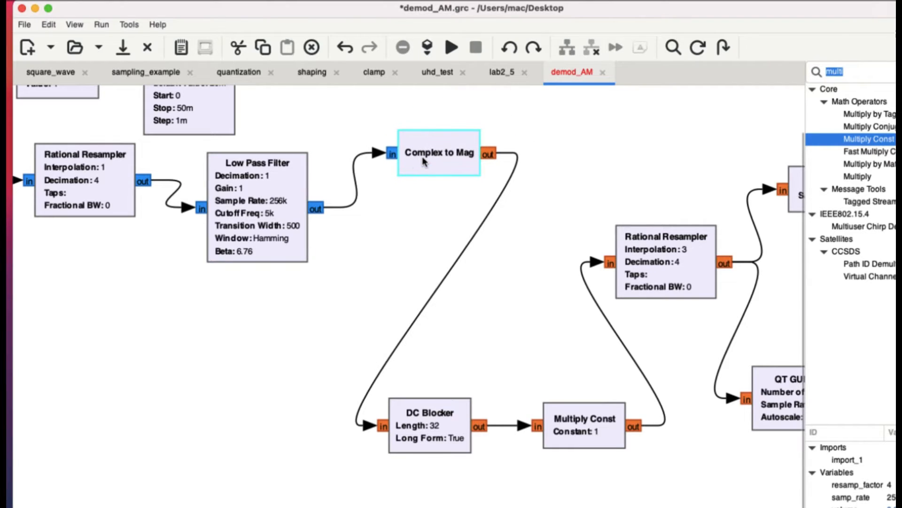
- Move the DC Blocker up beneath Complex to Mag and place Multiply Const just below and to the right of it
drag(434, 419, 466, 329)
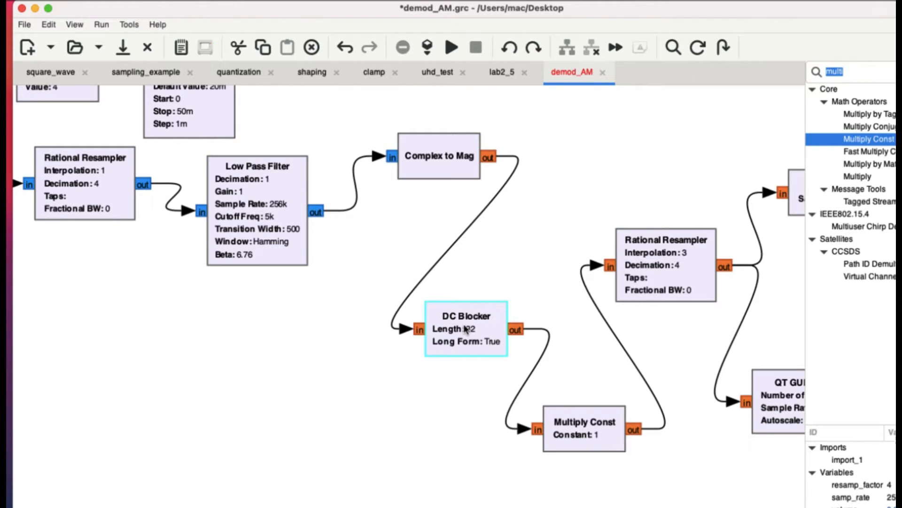
drag(470, 335, 453, 336)
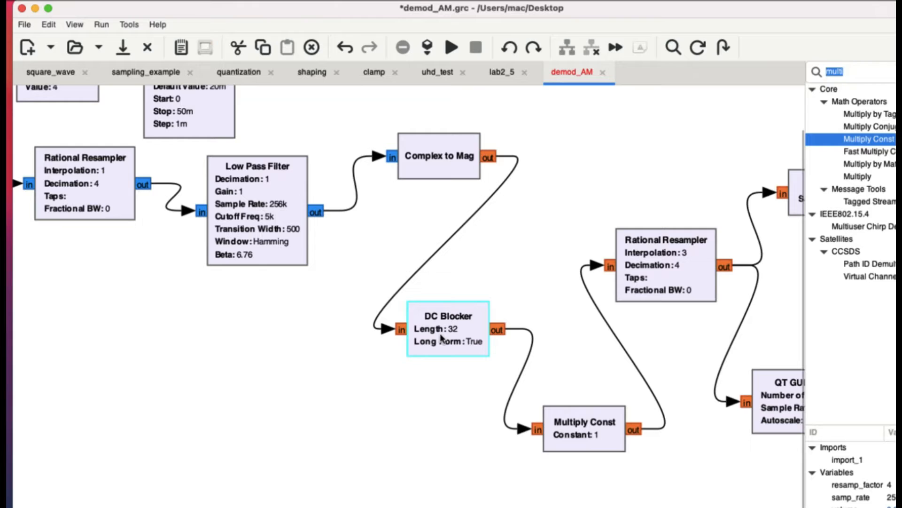
drag(441, 338, 405, 291)
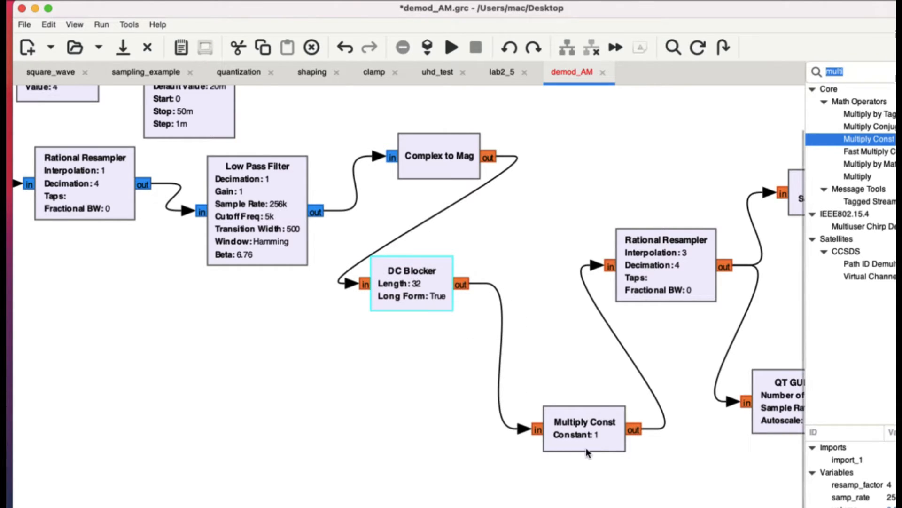
drag(585, 430, 505, 408)
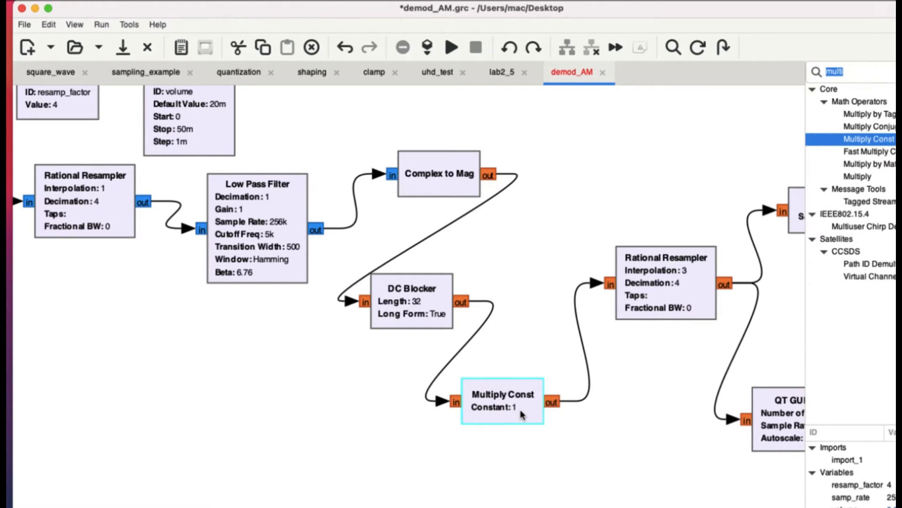
click(530, 360)
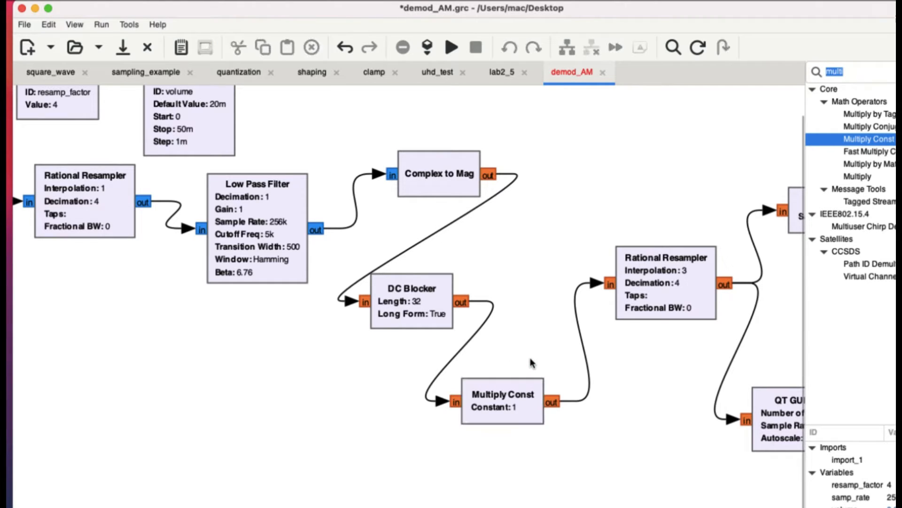
- Set the Multiply Const block's constant to the variable volume and apply the change
double_click(504, 419)
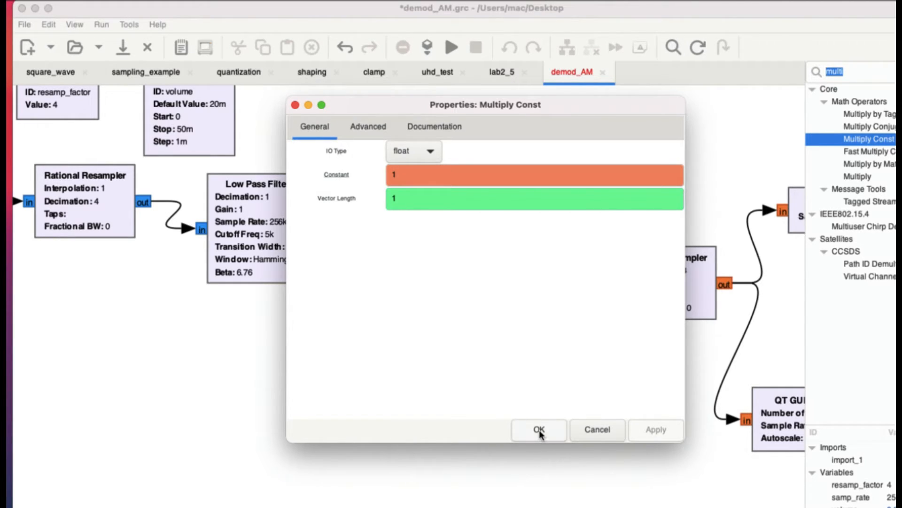
click(414, 177)
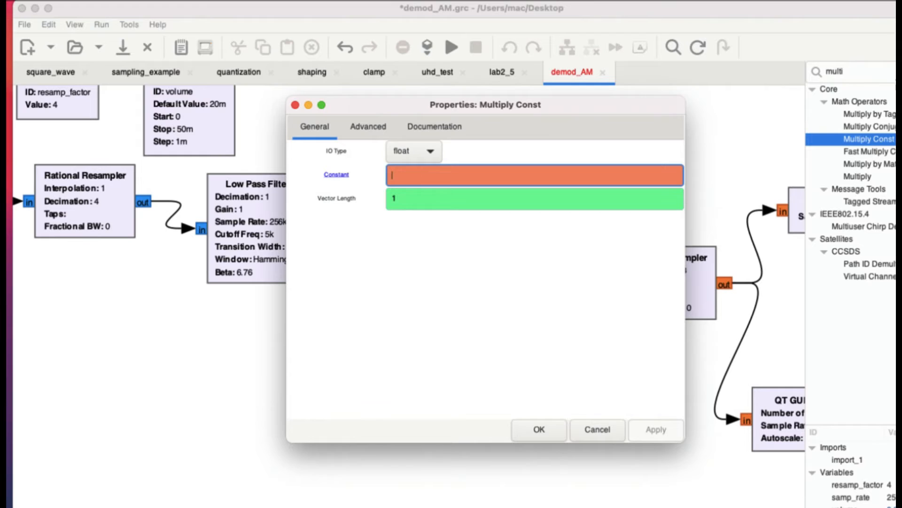
key(BackSpace)
text(volume)
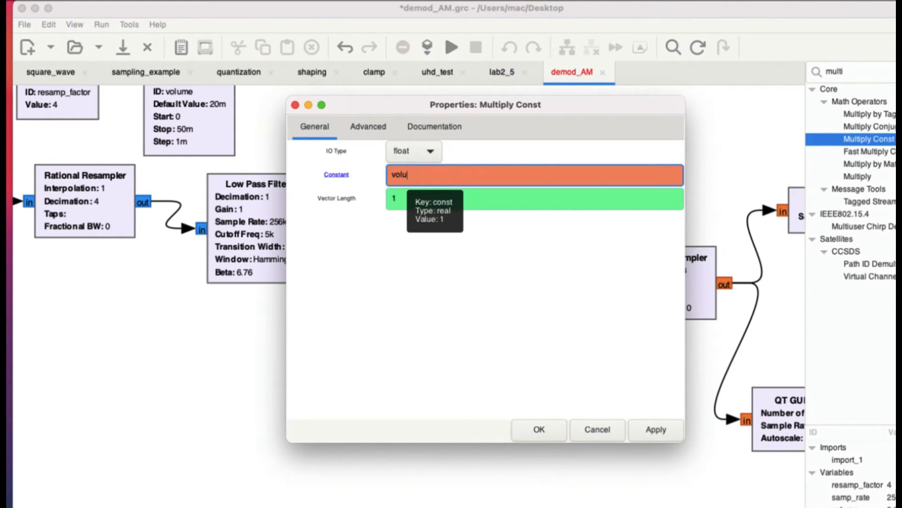
click(655, 430)
click(550, 432)
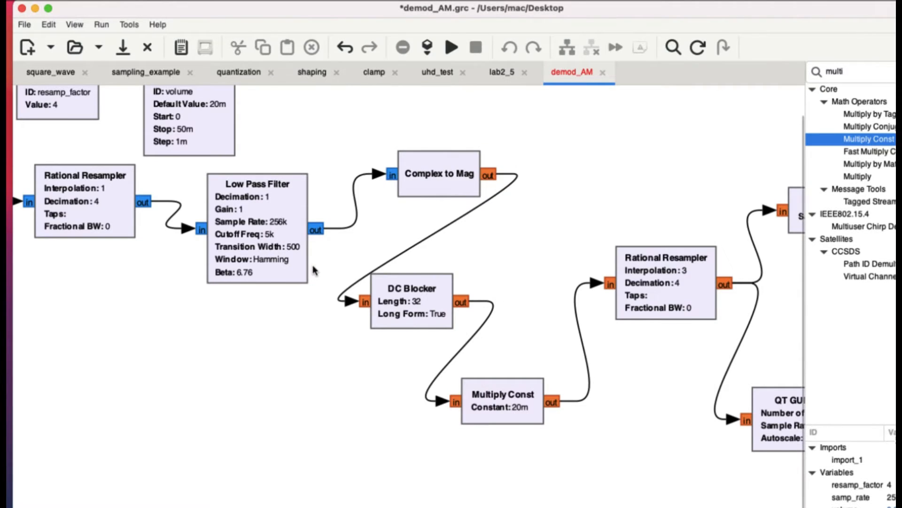
- Move the Rational Resampler that follows Multiply Const up and closer to Complex to Mag, and review its parameters
scroll(282, 226, up, 2)
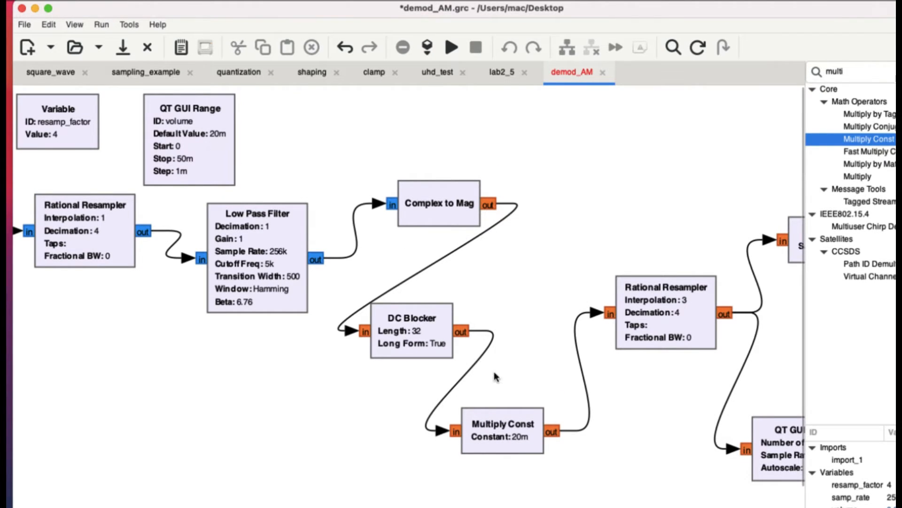
drag(654, 335, 600, 281)
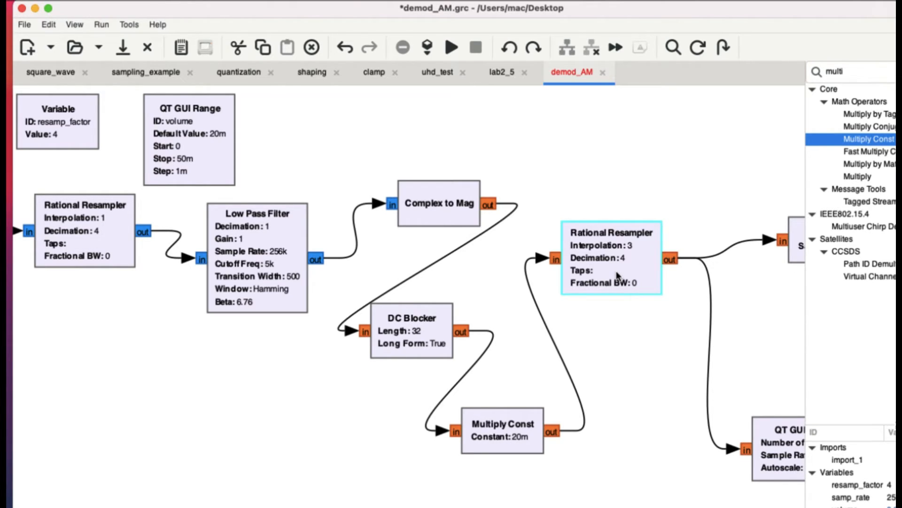
double_click(618, 276)
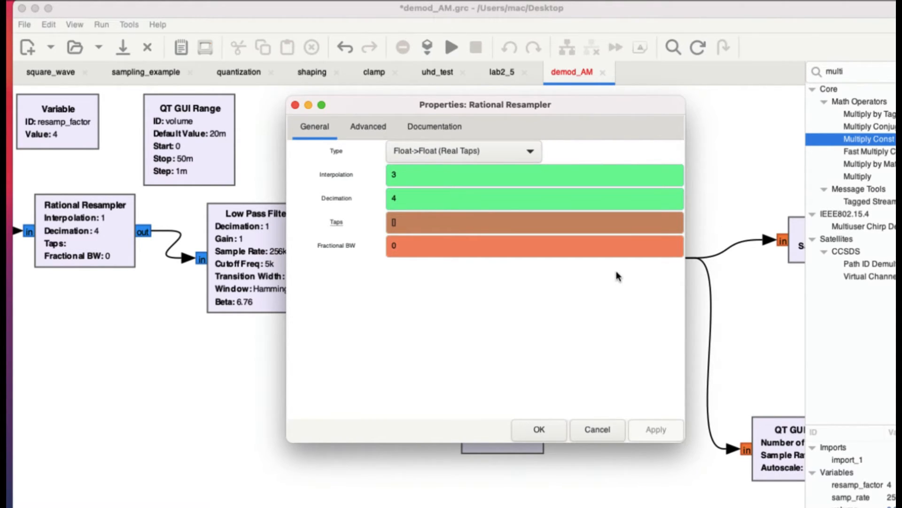
click(295, 104)
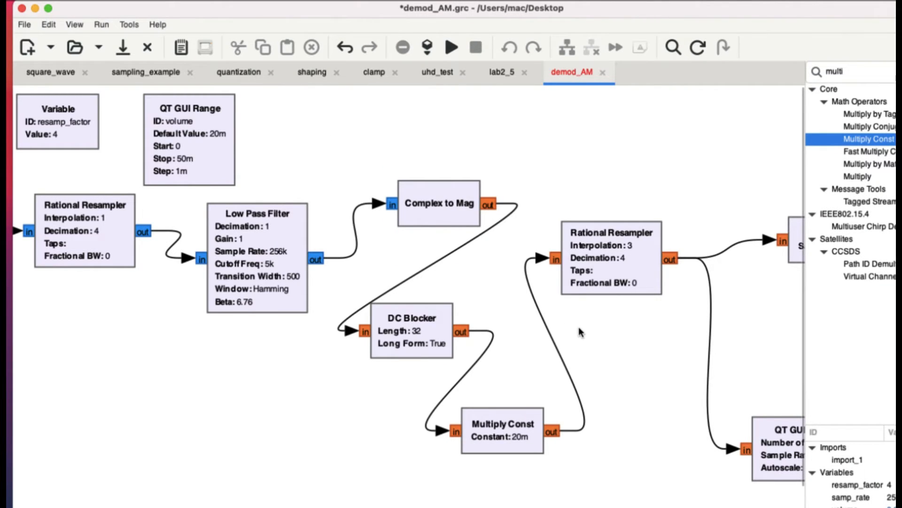
- Move the Audio Sink and QT GUI Time Sink blocks up, placing them above and below the second Rational Resampler's output
scroll(579, 328, right, 3)
click(643, 365)
scroll(625, 502, right, 5)
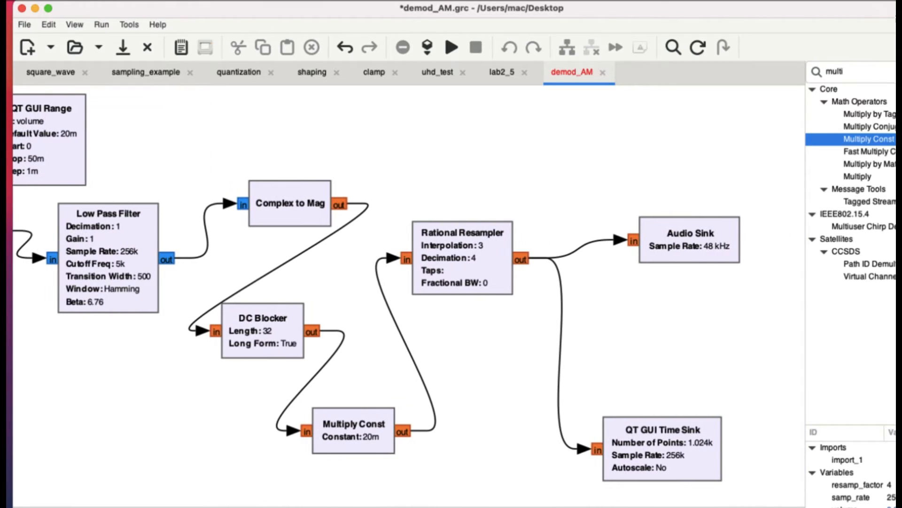
drag(691, 250, 664, 176)
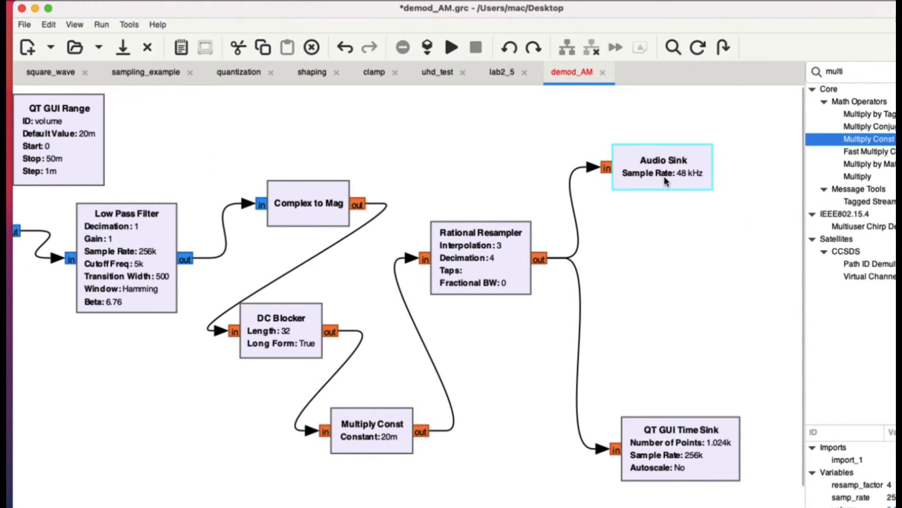
drag(695, 440, 695, 332)
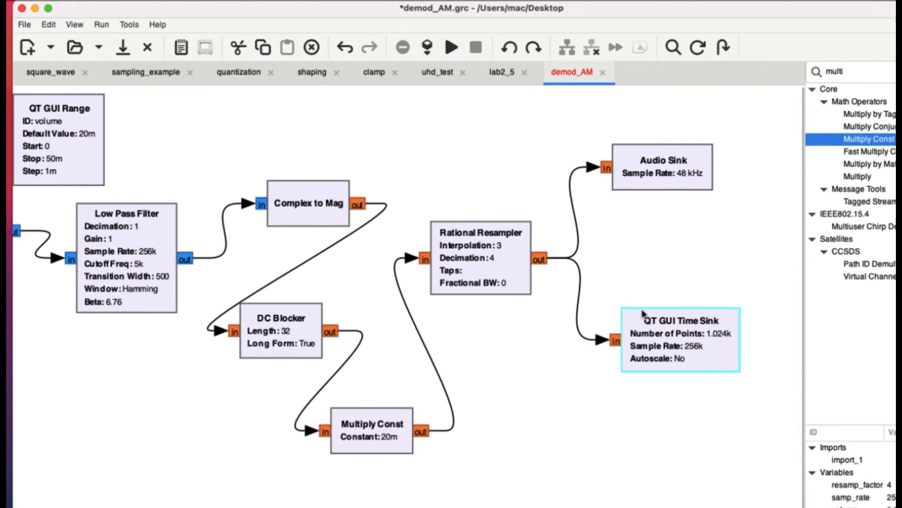
- Review the Audio Sink's properties and its available sample rates, keeping 48 kHz selected
double_click(673, 172)
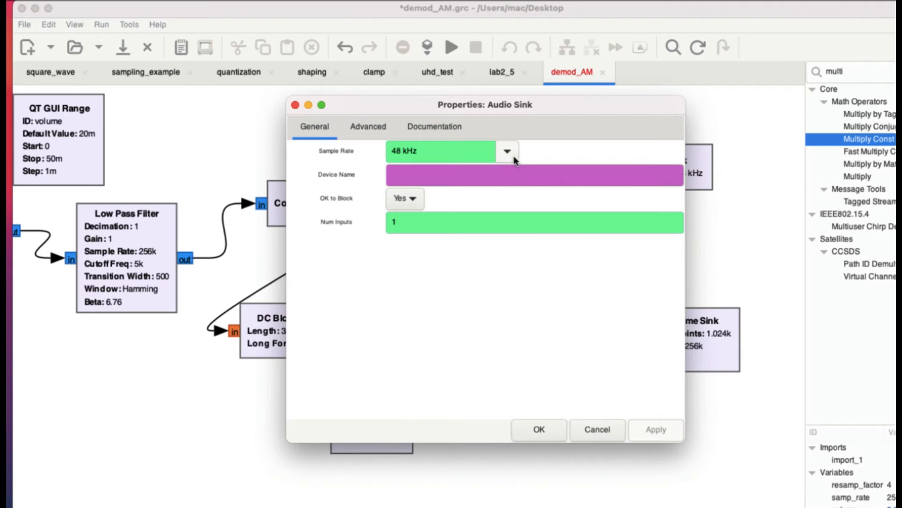
click(740, 233)
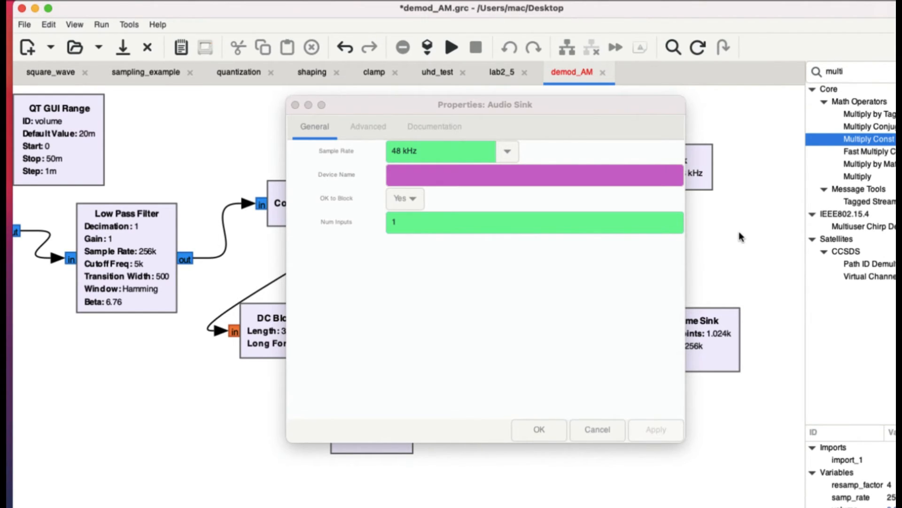
click(507, 151)
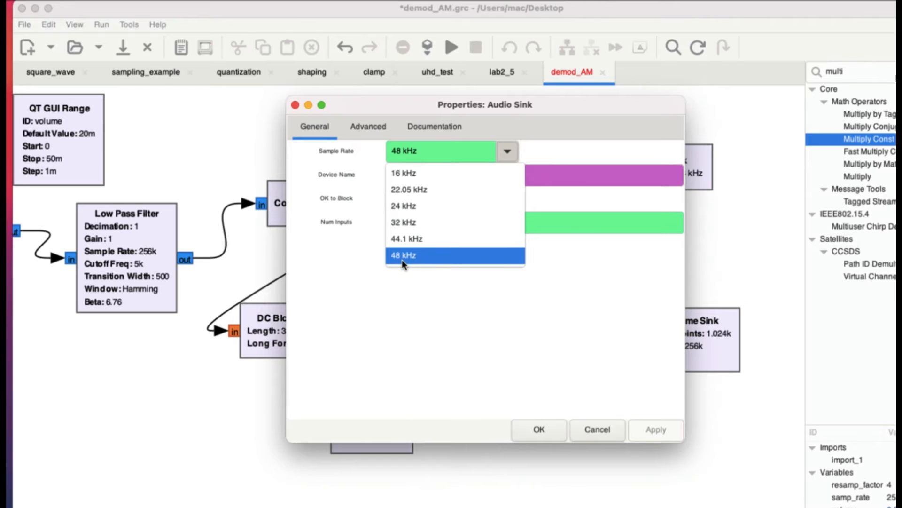
click(578, 154)
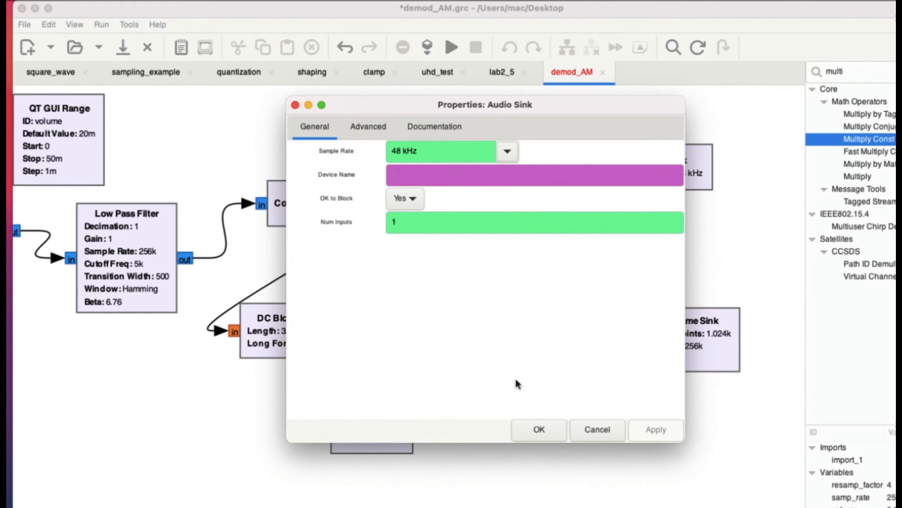
click(548, 429)
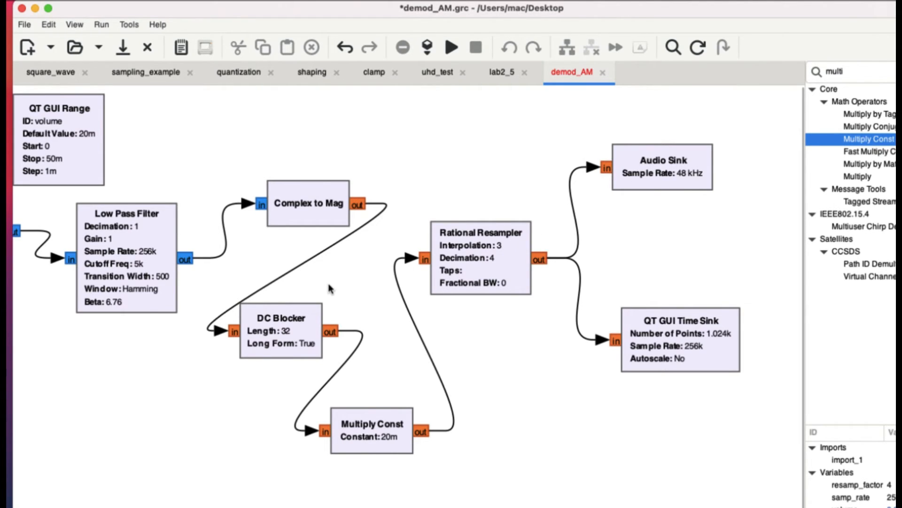
- Execute the AM demodulation flowgraph and raise the volume slider in the running output window to 0.033
scroll(328, 283, left, 10)
scroll(328, 283, right, 3)
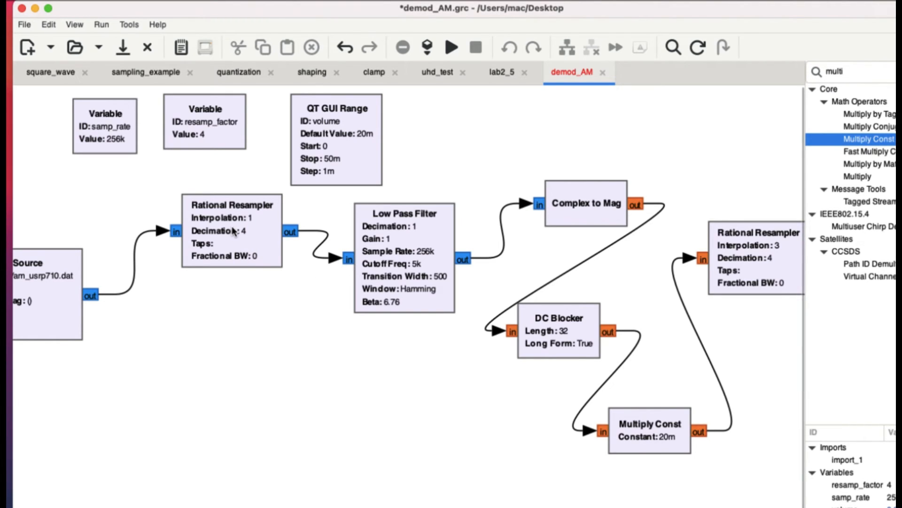
scroll(115, 208, left, 3)
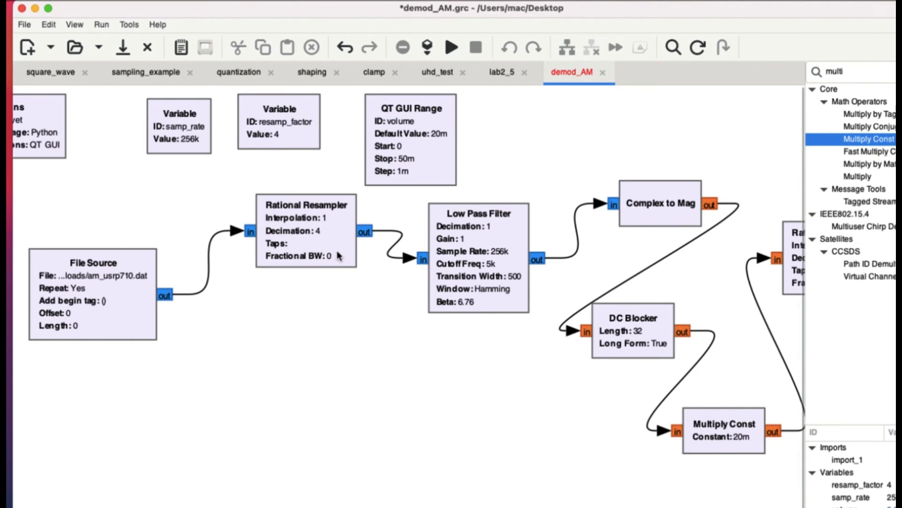
scroll(337, 255, right, 9)
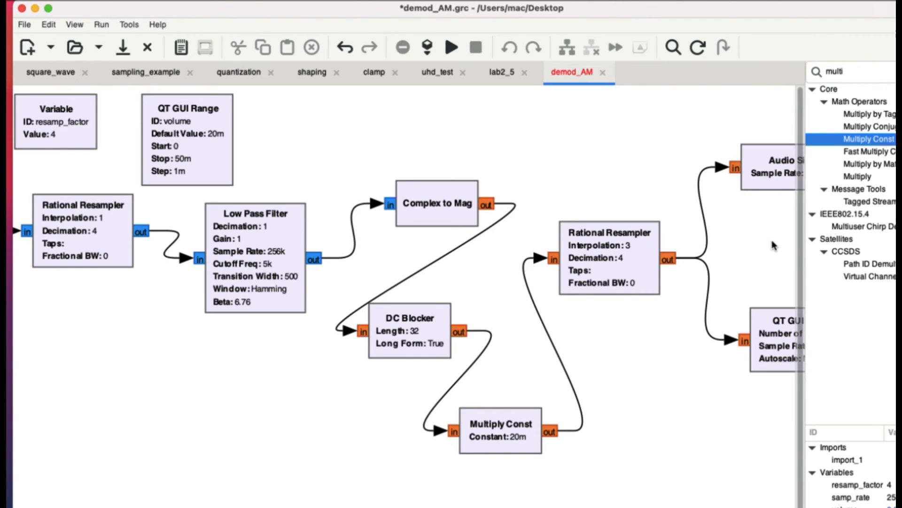
scroll(767, 237, right, 5)
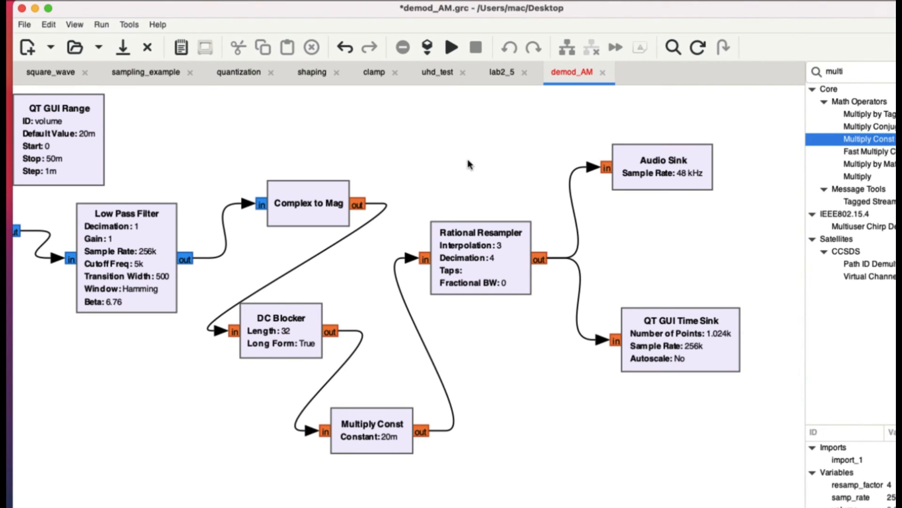
click(452, 49)
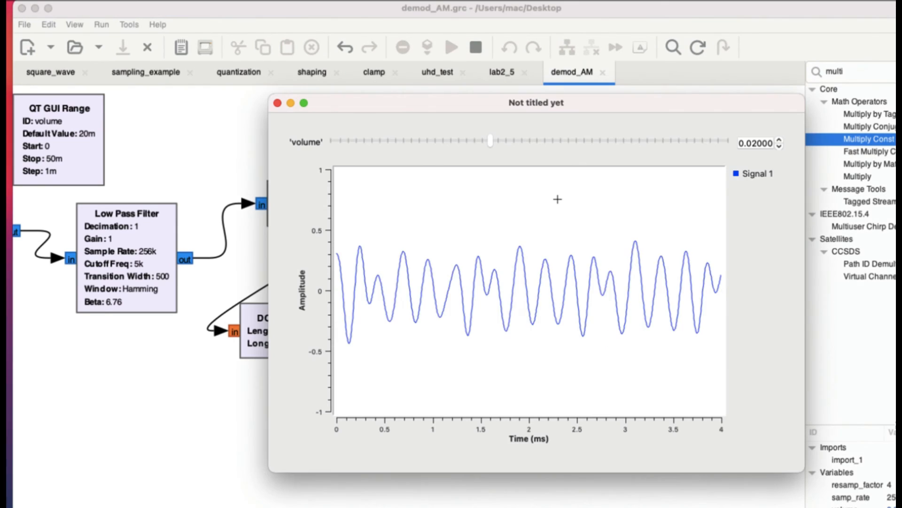
click(523, 141)
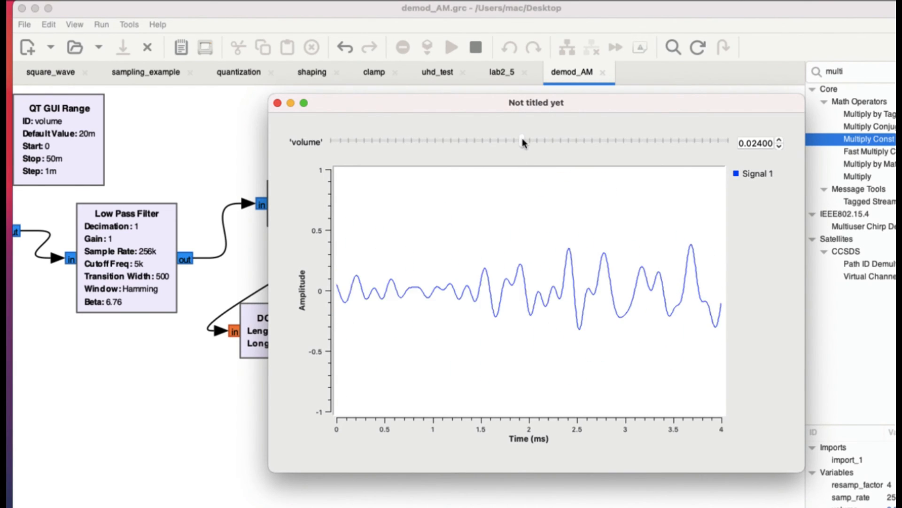
click(572, 141)
click(599, 142)
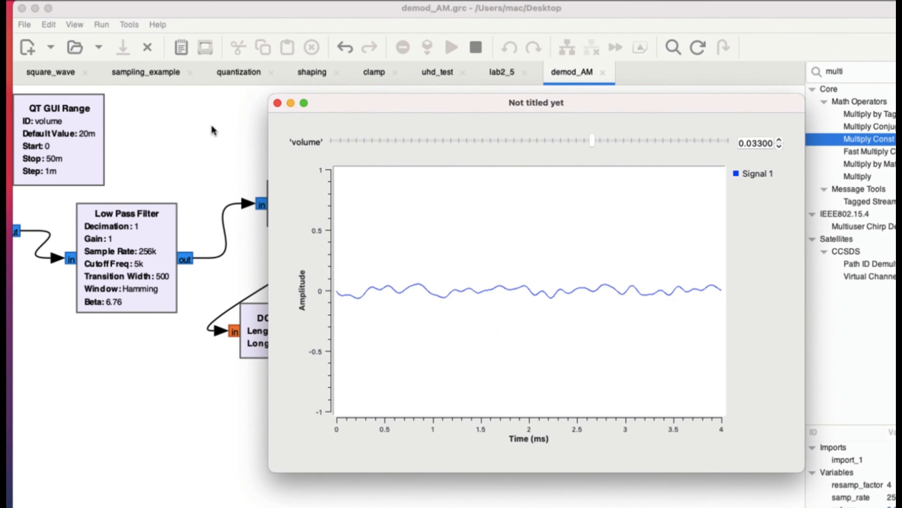
- Minimize the running signal plot window and lower the computer's sound volume by three levels
drag(343, 105, 440, 100)
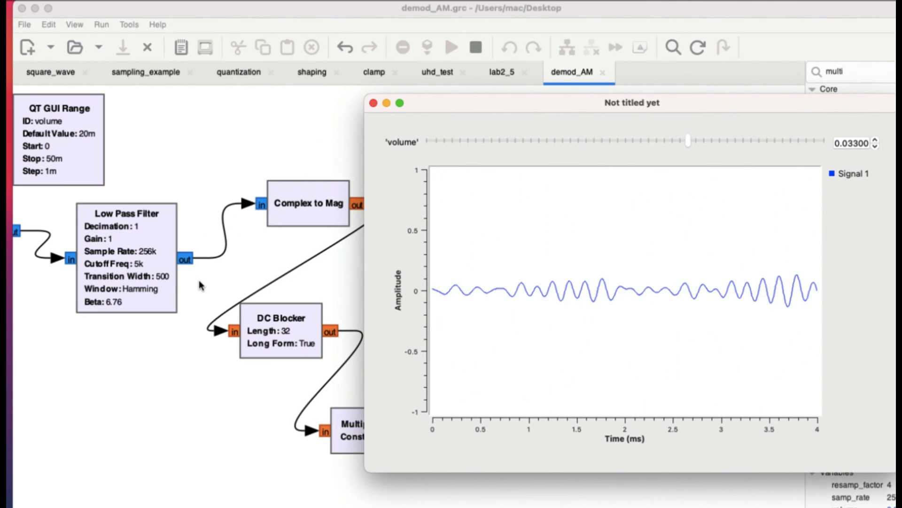
click(386, 103)
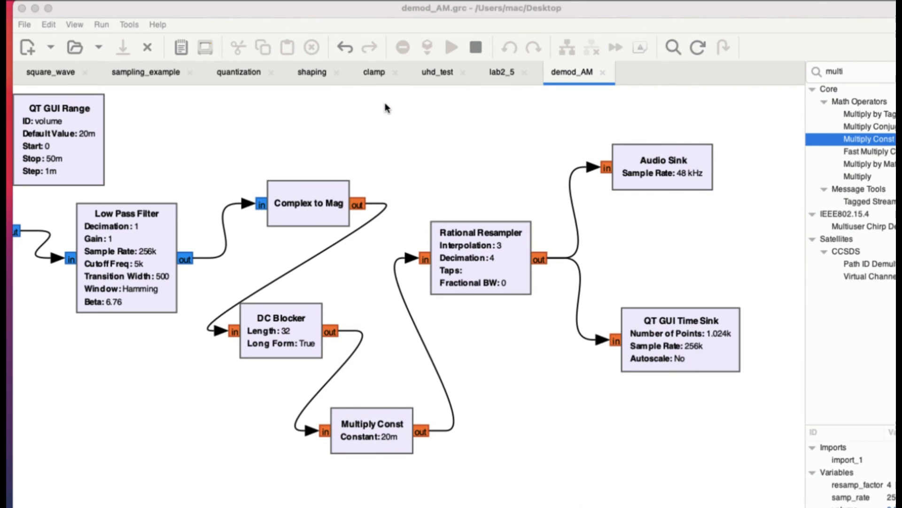
key(XF86AudioLowerVolume)
key(XF86AudioLowerVolume)
key(XF86AudioLowerVolume)
key(XF86AudioLowerVolume)
key(XF86AudioLowerVolume)
key(XF86AudioLowerVolume)
key(XF86AudioLowerVolume)
key(XF86AudioLowerVolume)
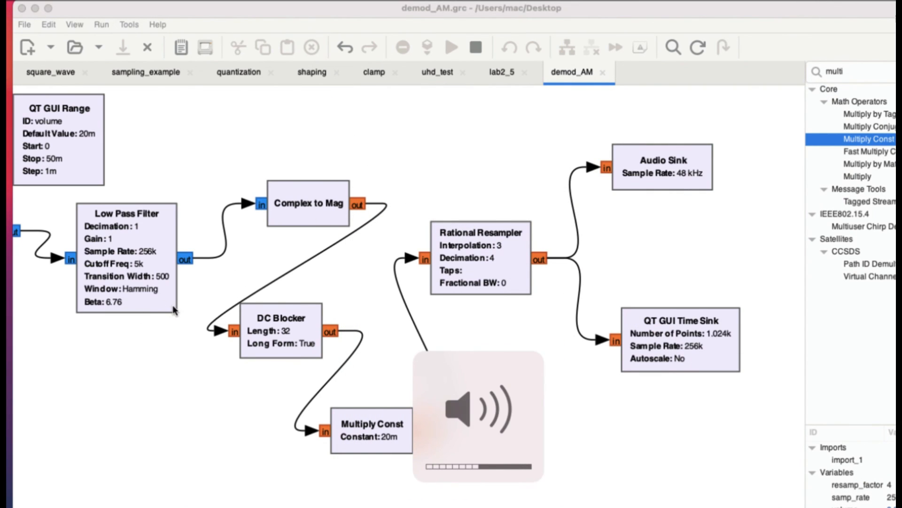
- Clear the accidental block selection and review the File Source's file and Repeat settings, accepting them as they are
scroll(175, 311, left, 10)
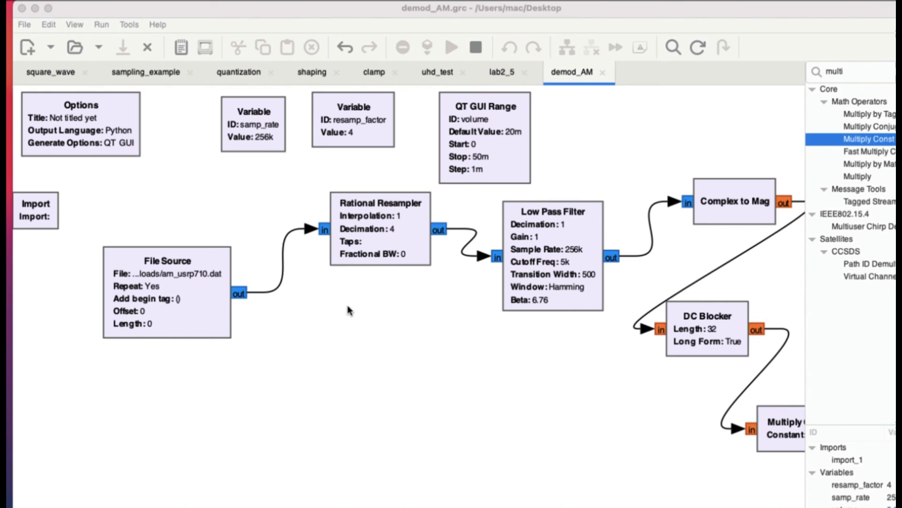
click(153, 288)
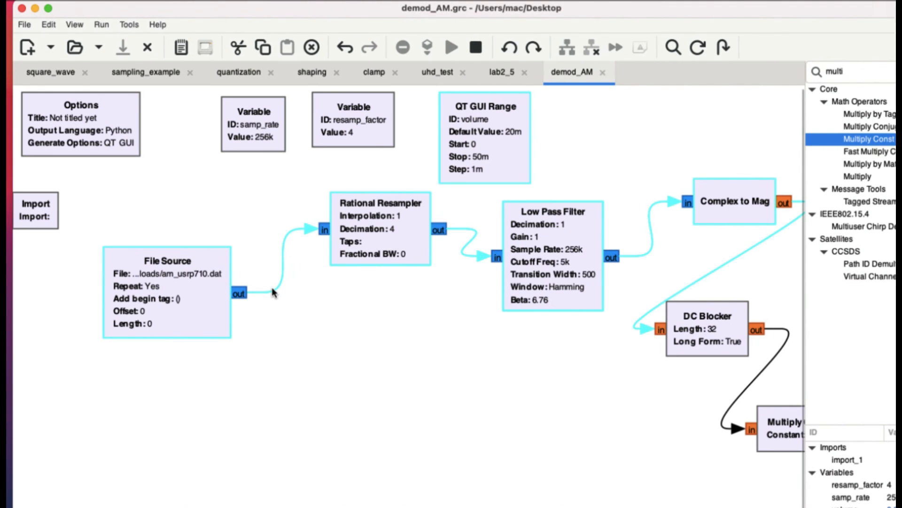
click(340, 334)
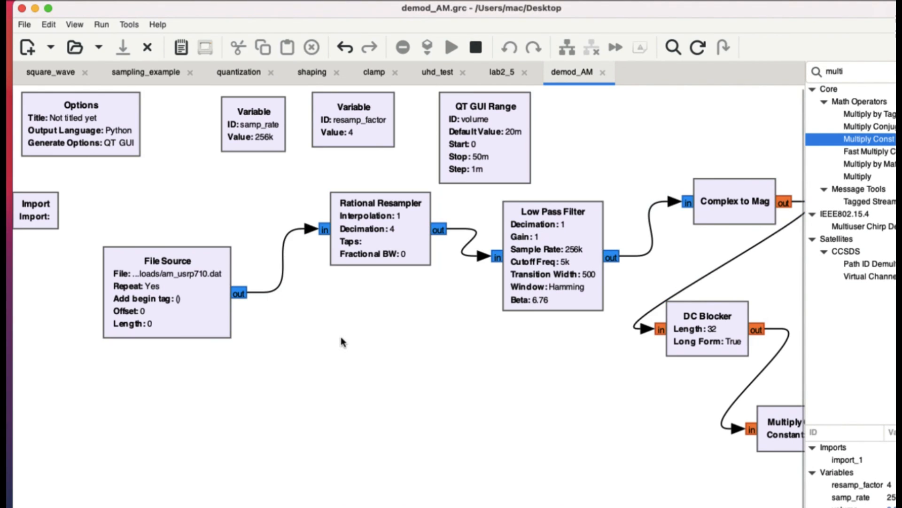
double_click(151, 293)
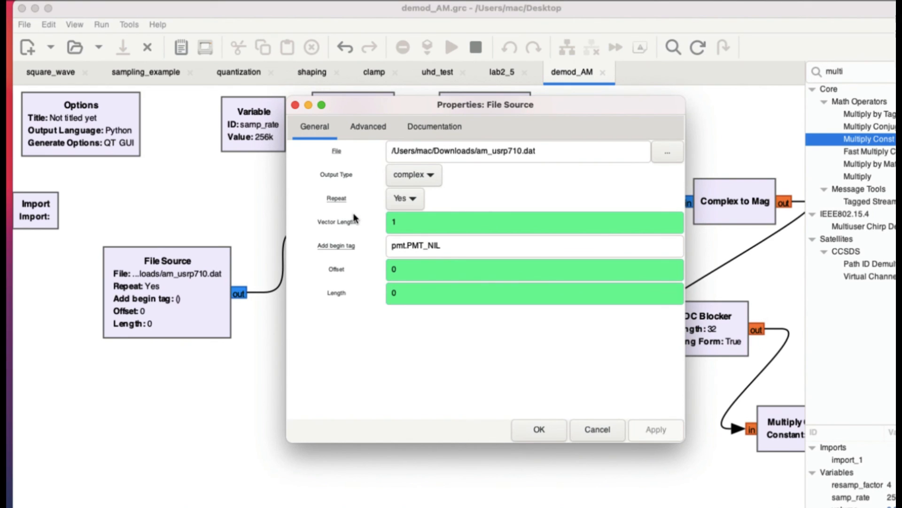
click(540, 429)
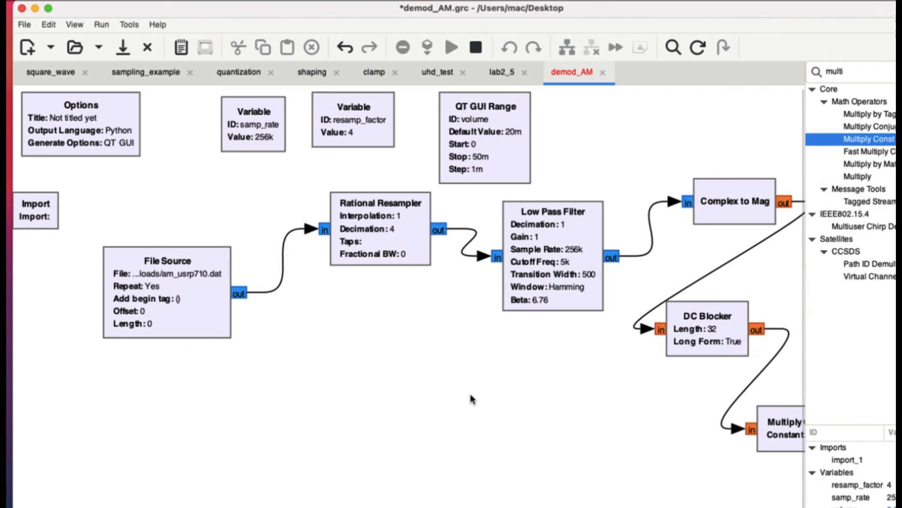
scroll(472, 399, right, 10)
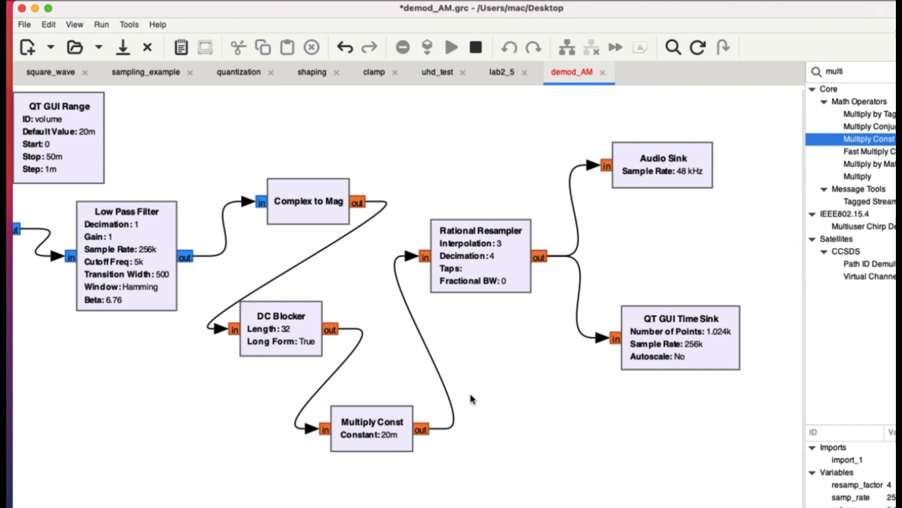
scroll(472, 399, left, 10)
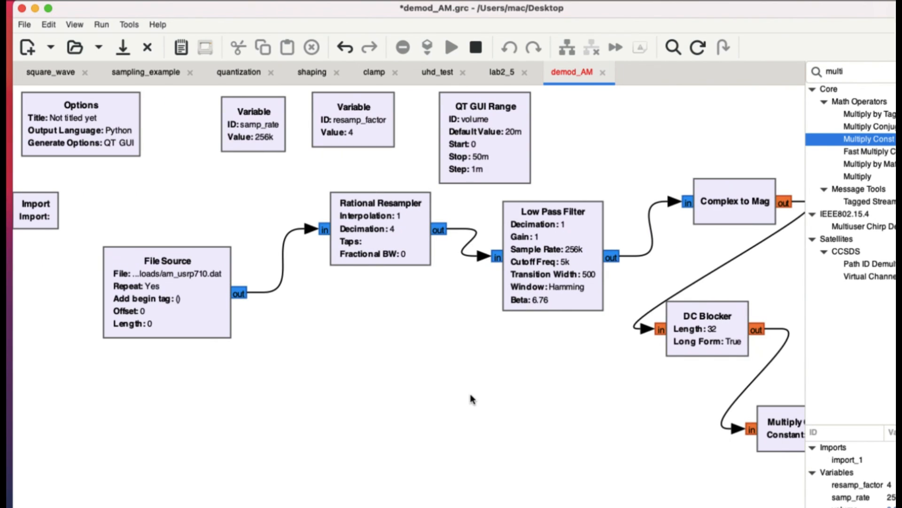
scroll(471, 397, right, 2)
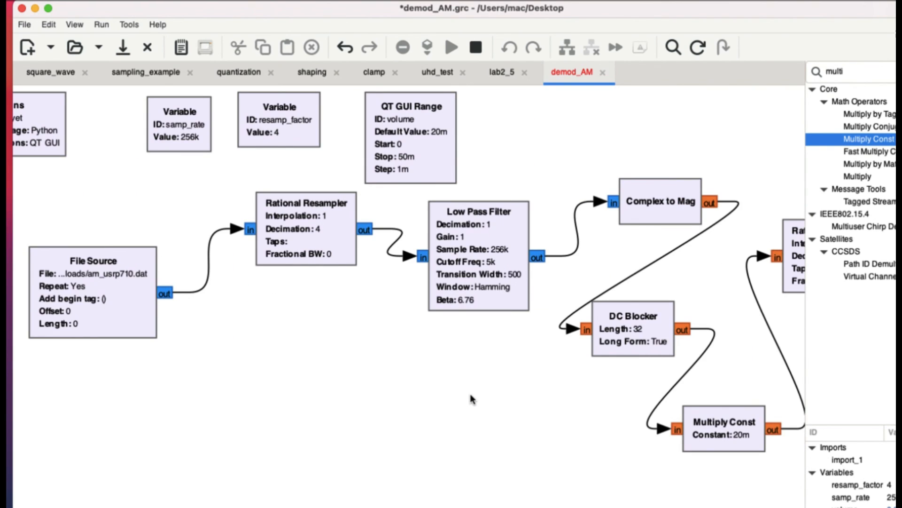